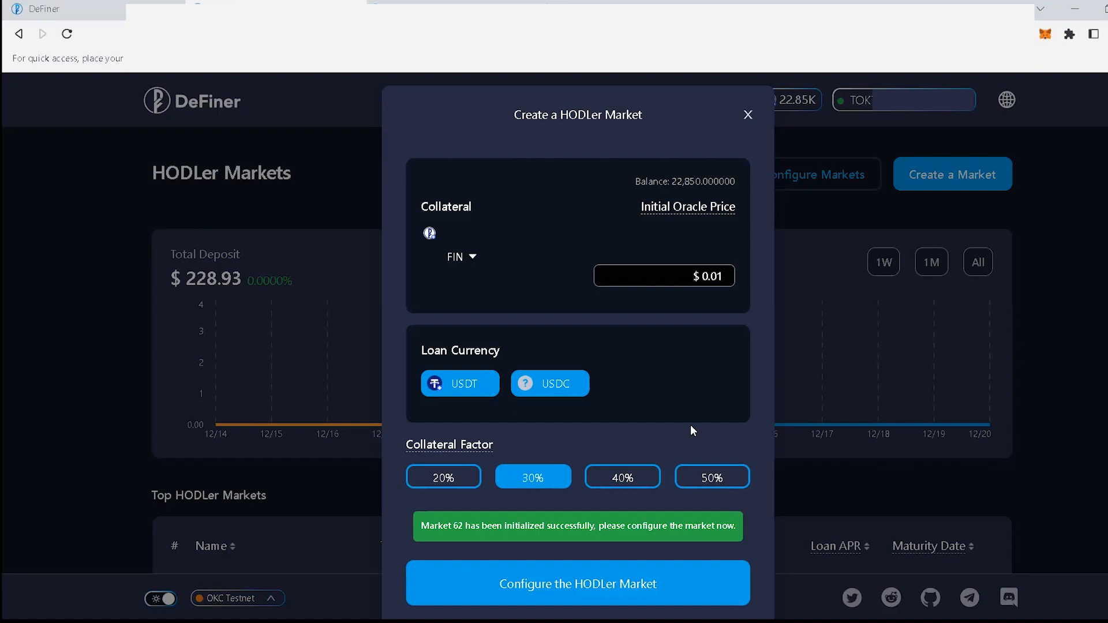
Step: Open the configuration for the newly created HODLer market and read the explanations of its maturity date, loan APR range and mining rewards
scroll(642, 511, "down", 1)
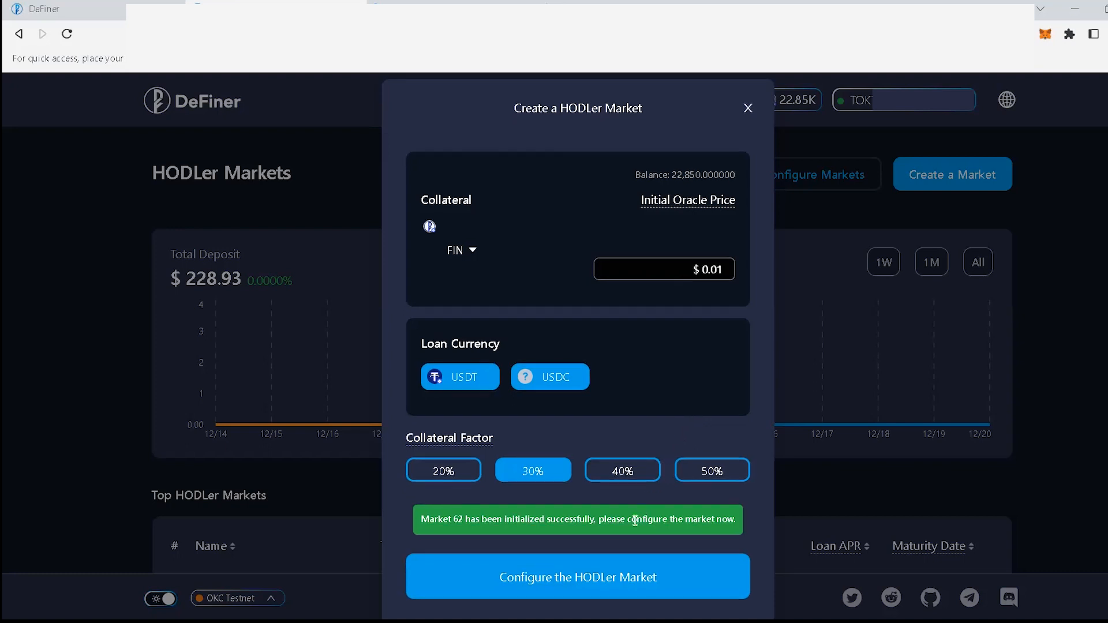
left_click(628, 580)
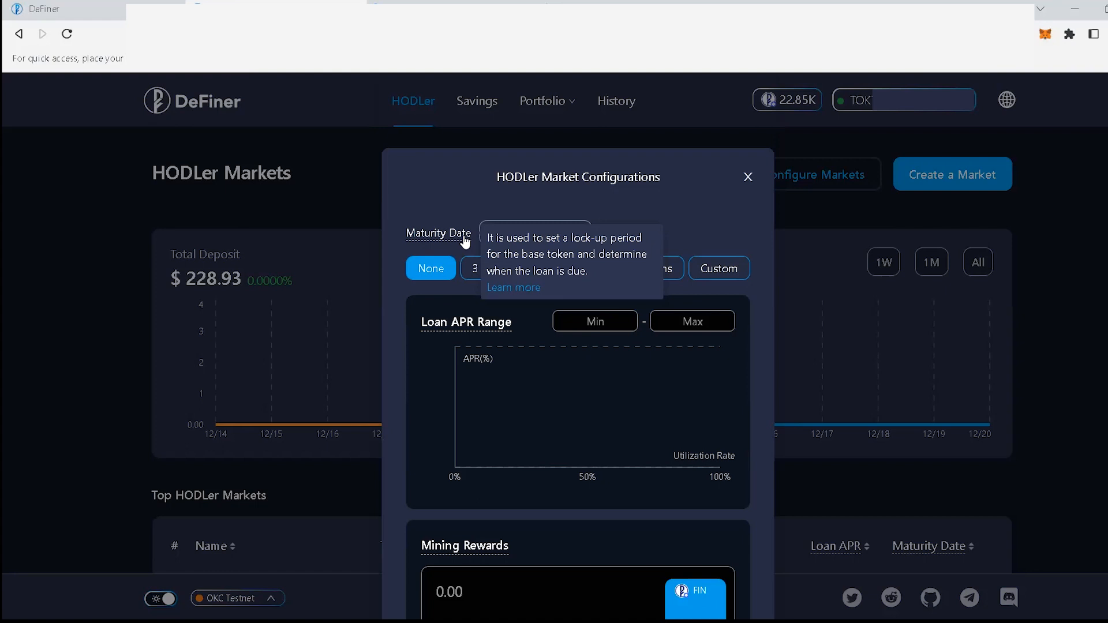
scroll(463, 237, "down", 3)
mouse_move(473, 351)
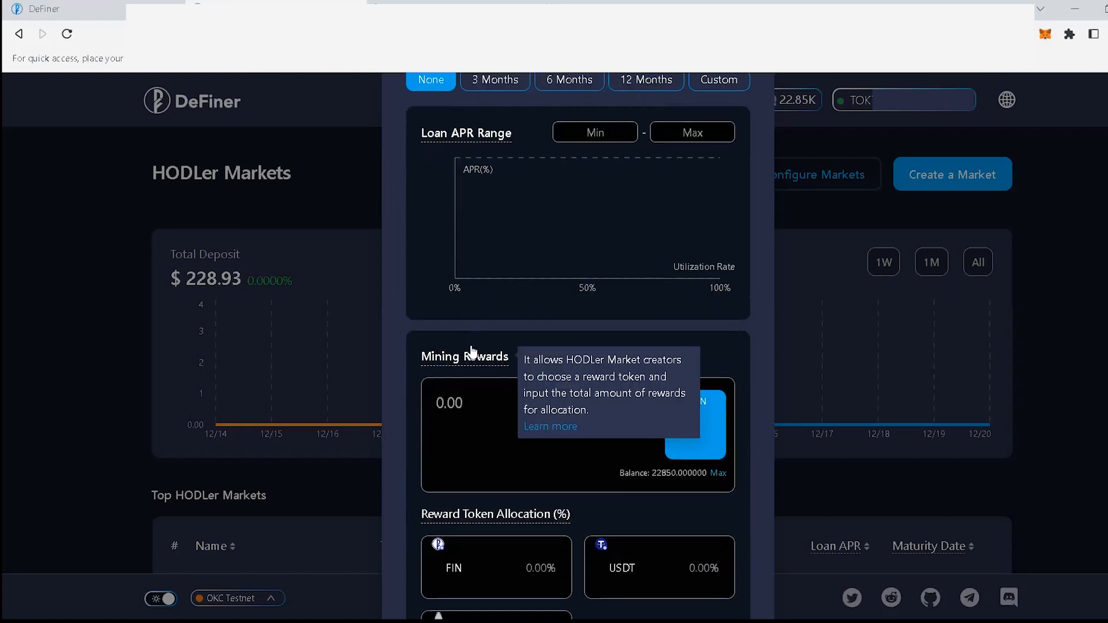
scroll(476, 182, "up", 1)
mouse_move(484, 164)
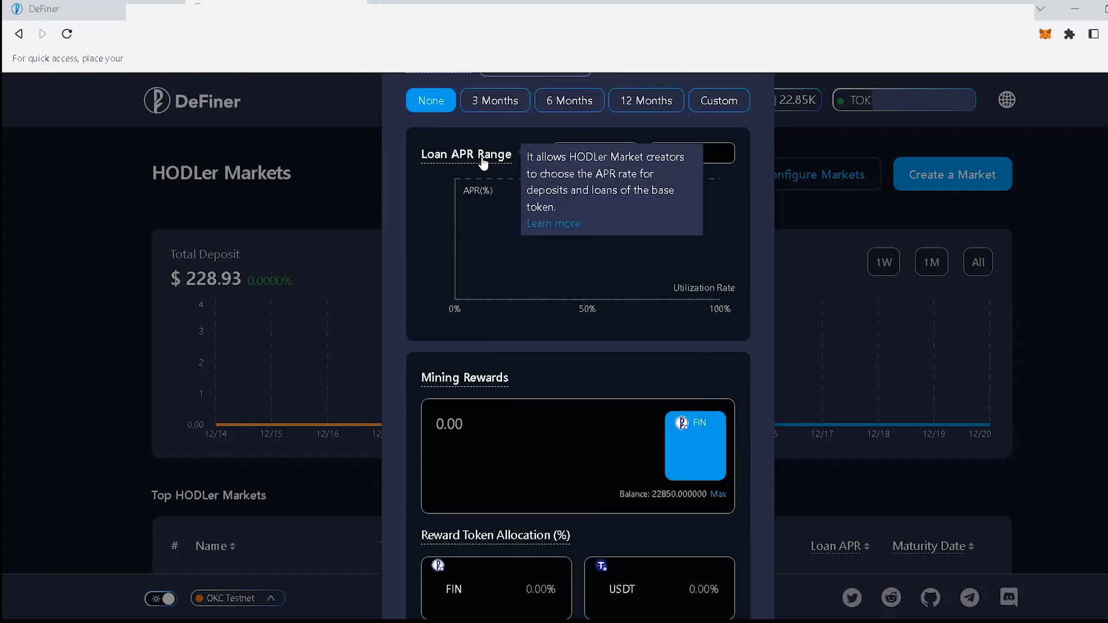
mouse_move(474, 379)
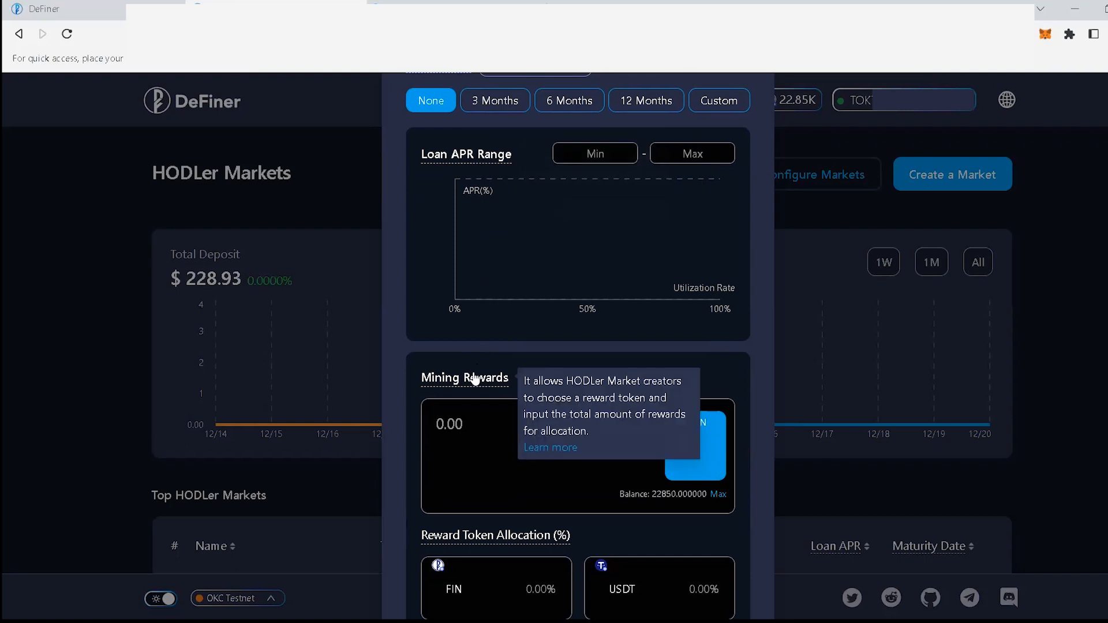
scroll(474, 379, "up", 3)
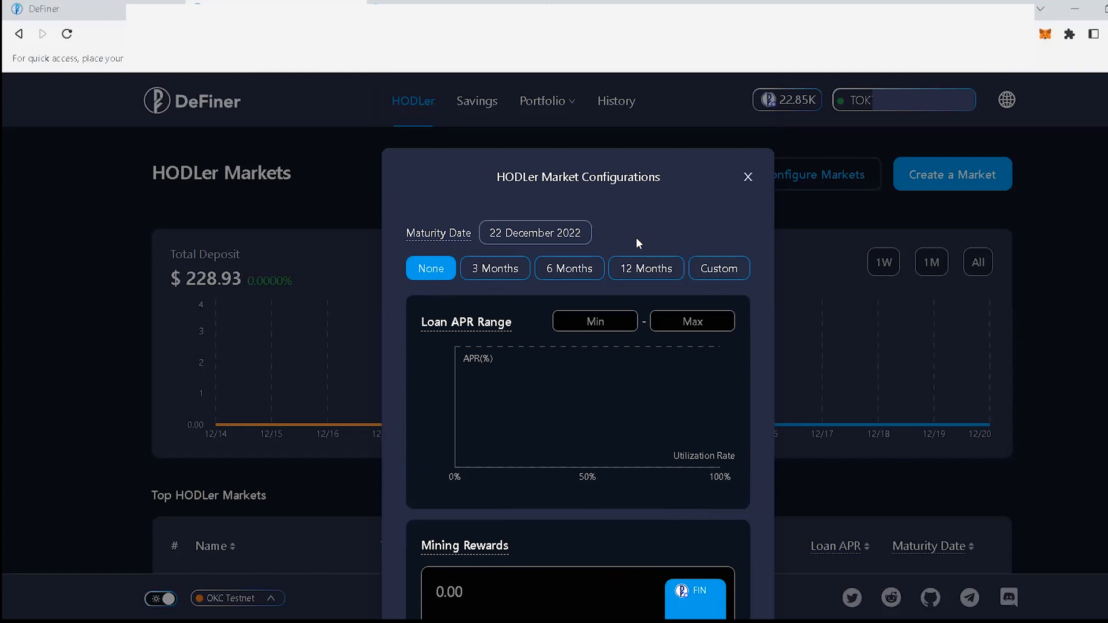
mouse_move(469, 243)
scroll(683, 279, "down", 2)
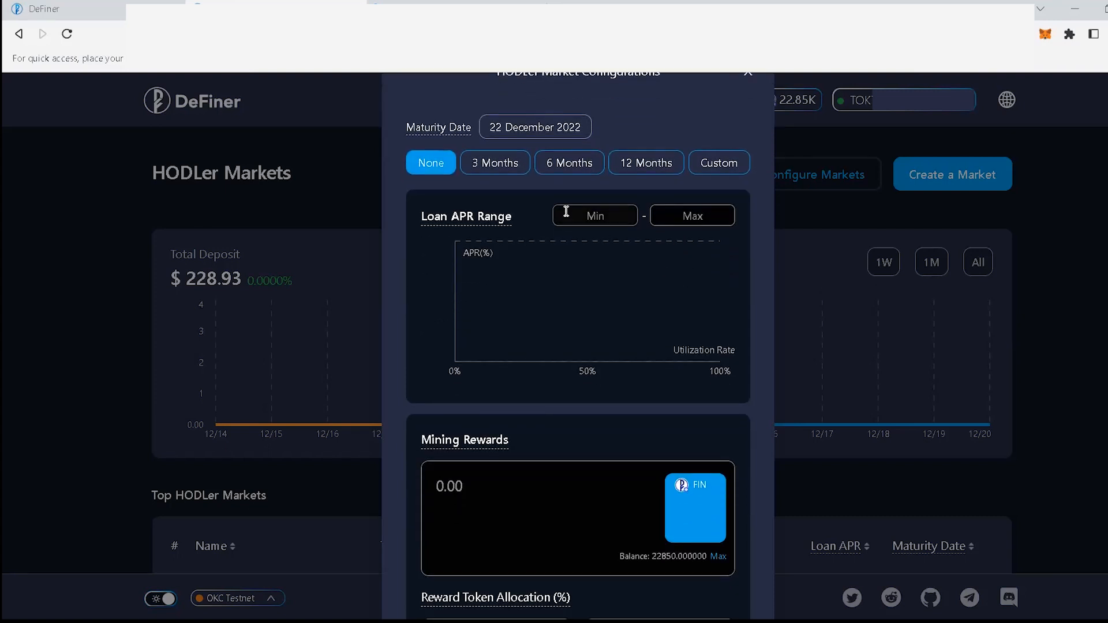
mouse_move(493, 219)
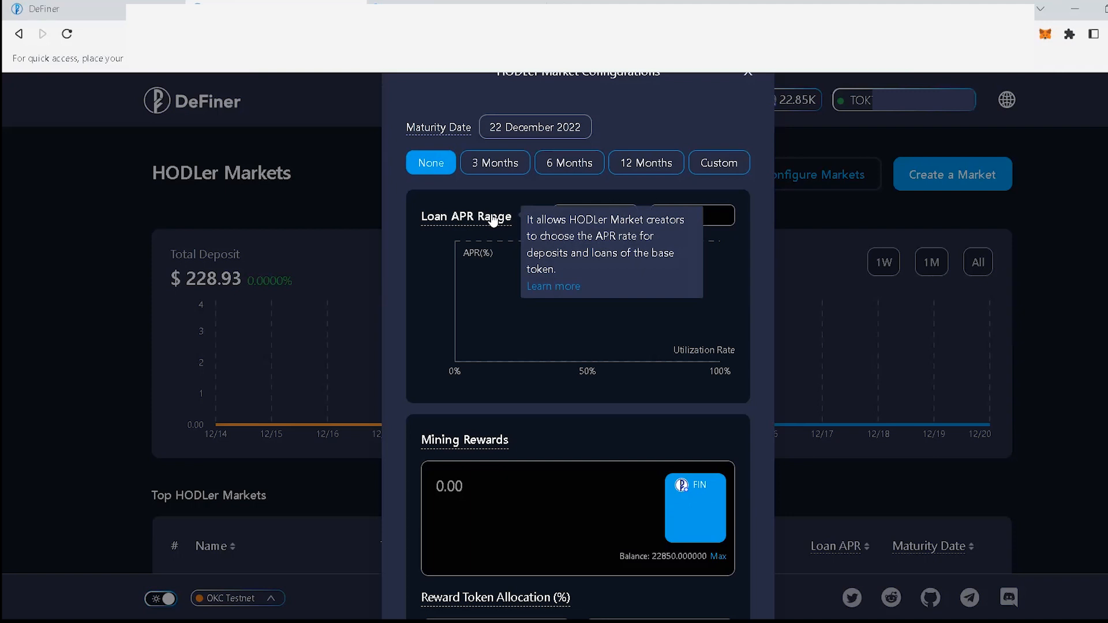
Step: Set the market's maturity period to 3 Months and its loan APR range to a 3% minimum and 5% maximum
left_click(514, 168)
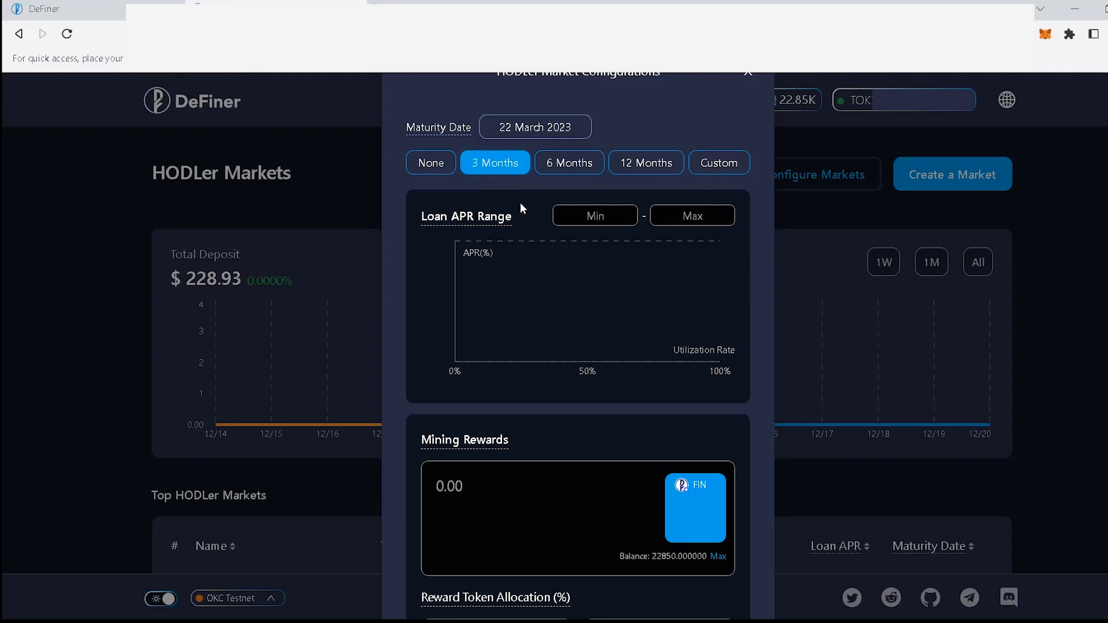
left_click(610, 211)
type("3")
left_click(690, 217)
type("300")
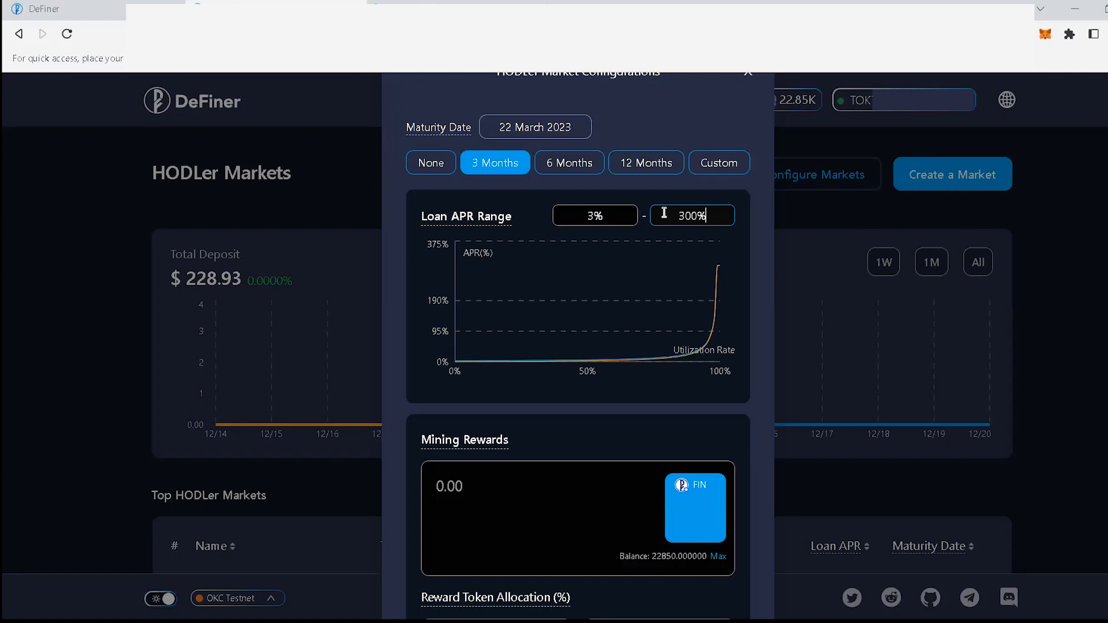
double_click(685, 219)
type("5")
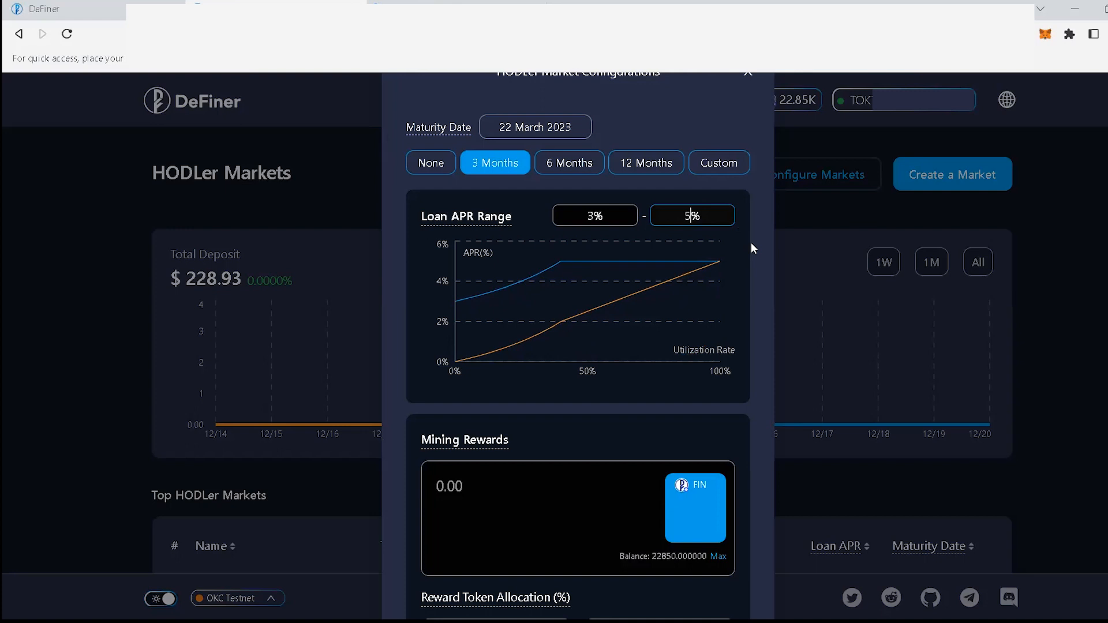
Step: Read the mining rewards explanation and set the total mining rewards to 1000 FIN
scroll(751, 248, "down", 3)
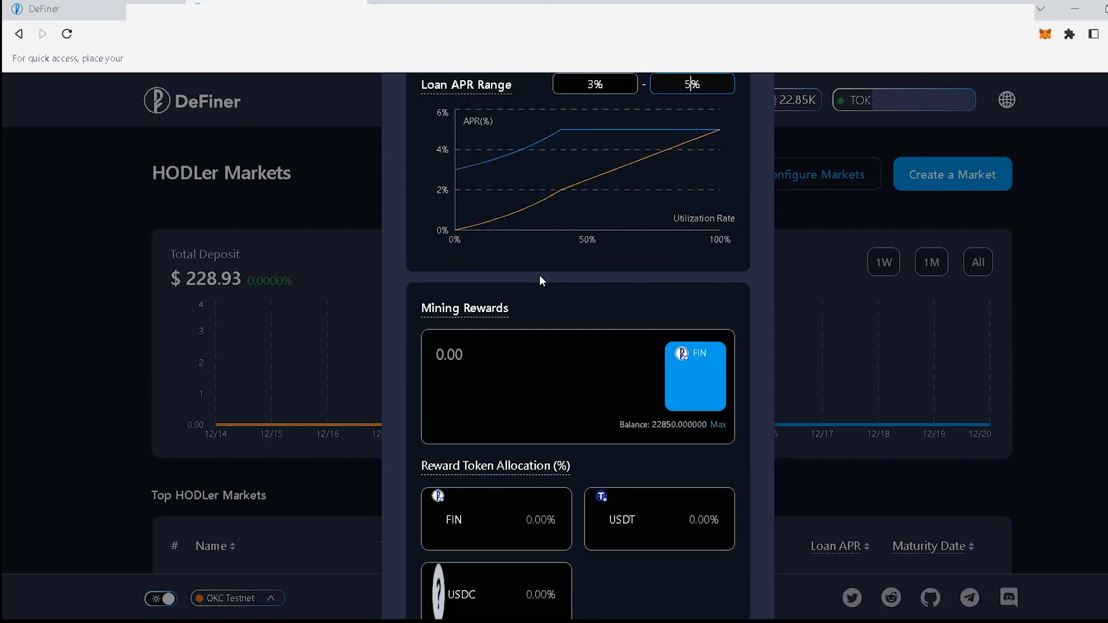
scroll(534, 282, "down", 1)
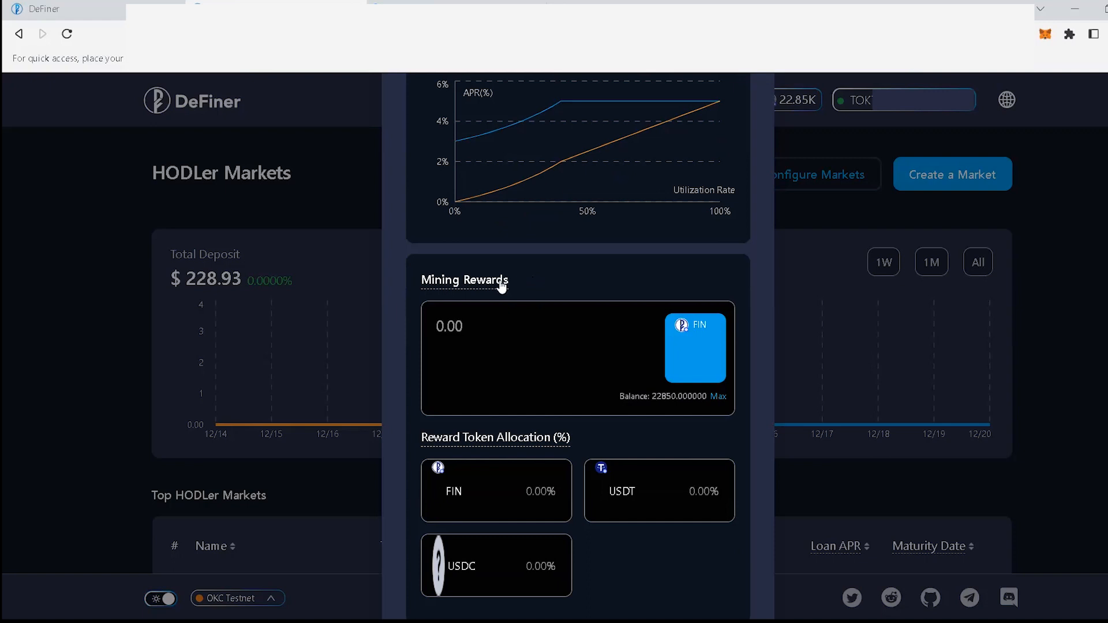
mouse_move(501, 286)
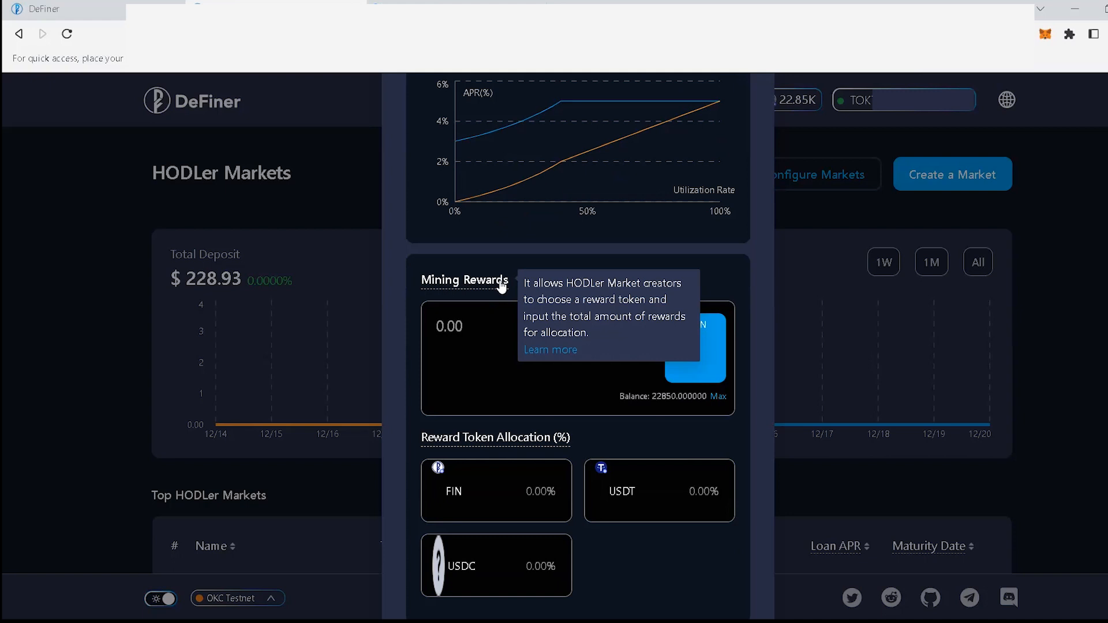
left_click(501, 334)
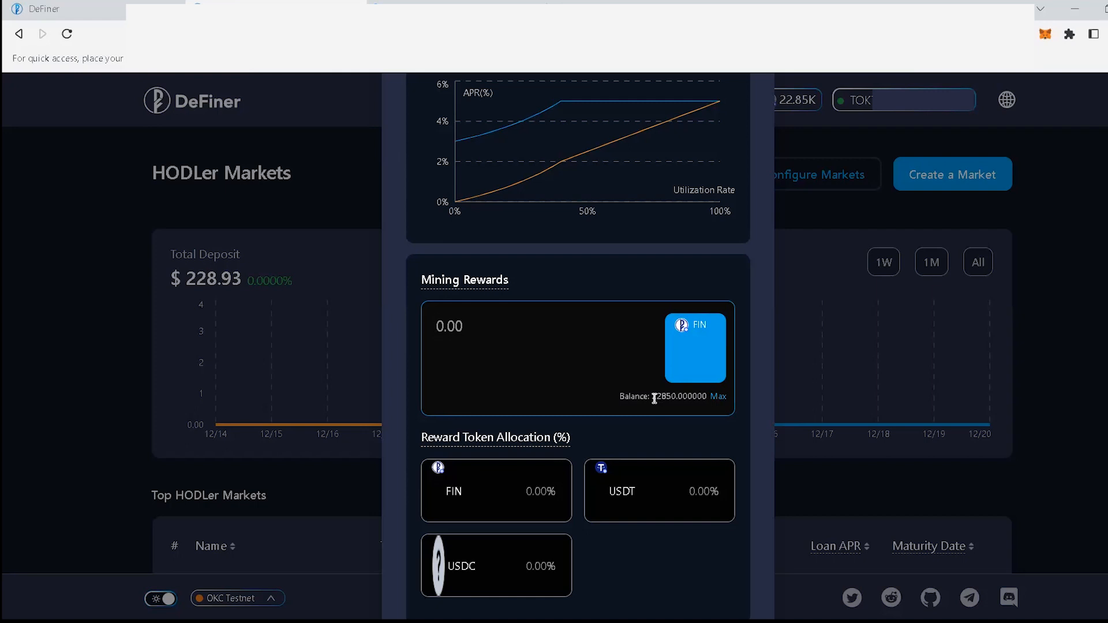
left_click(717, 402)
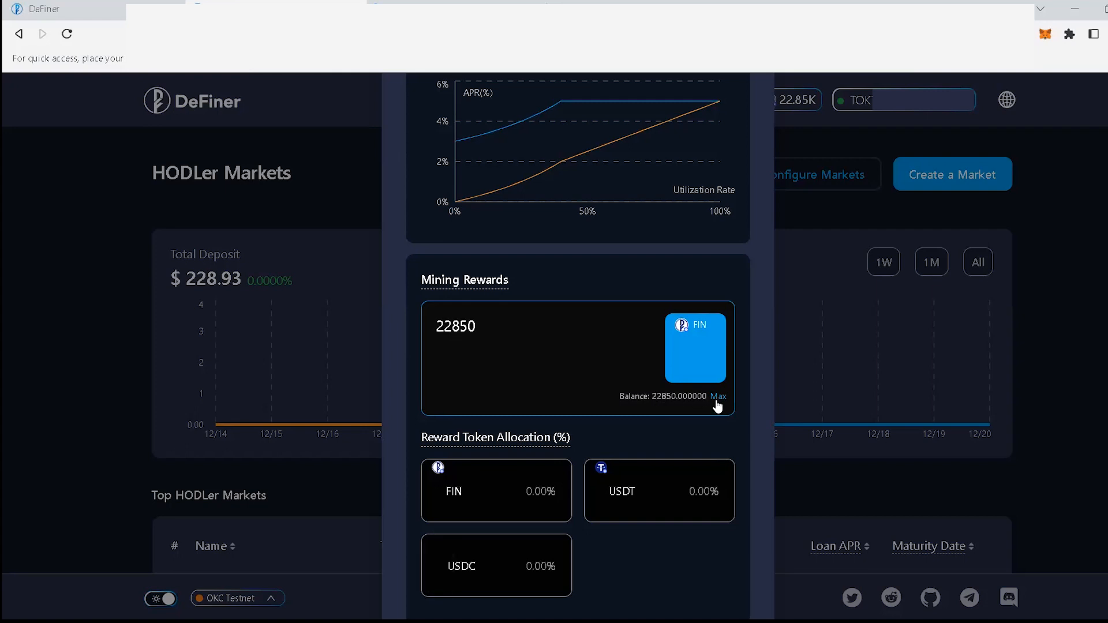
left_click(457, 327)
double_click(457, 328)
type("1000")
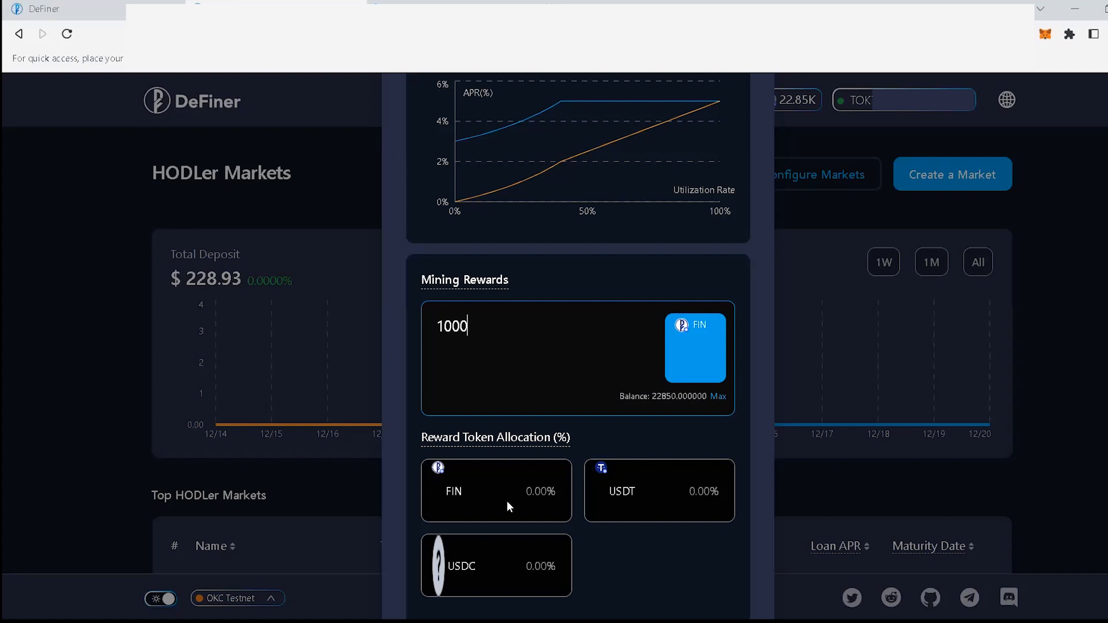
Step: Allocate 50% of the reward tokens to FIN and 25% to USDT
scroll(507, 501, "down", 1)
mouse_move(556, 392)
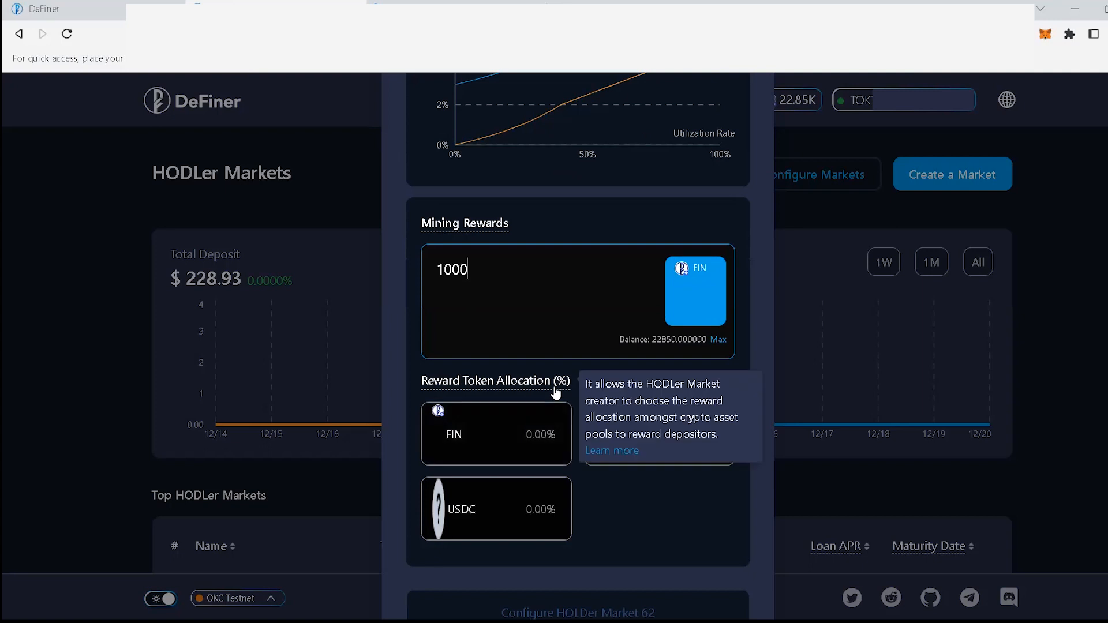
left_click(528, 434)
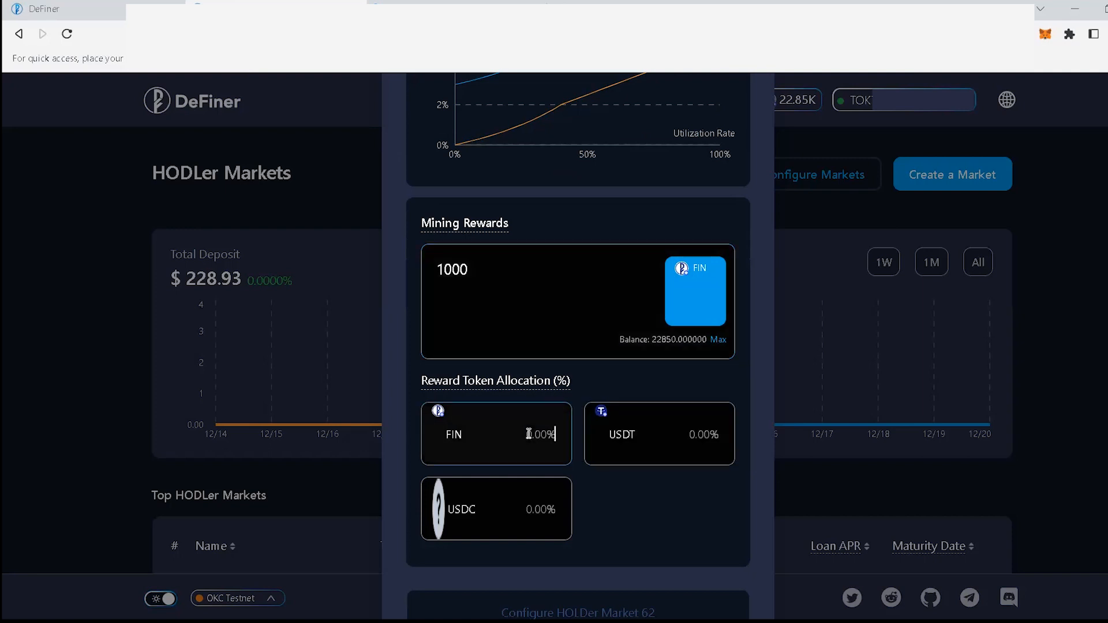
type("50")
left_click(650, 437)
type("25")
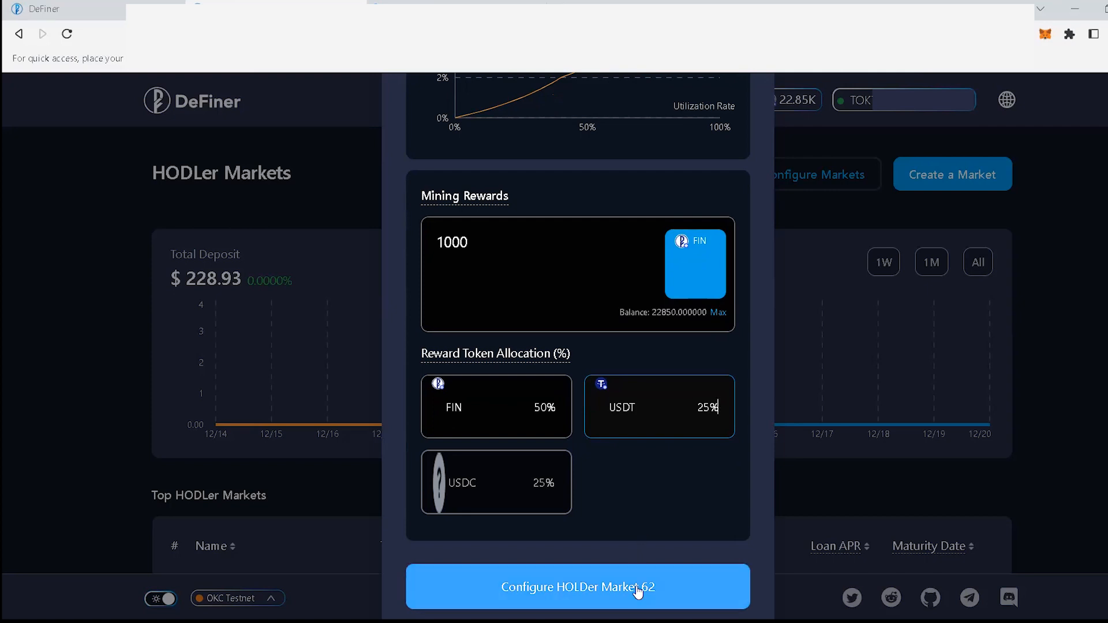
Step: Submit the configuration of HODLer Market 62 and confirm the transaction in the wallet
scroll(637, 592, "down", 1)
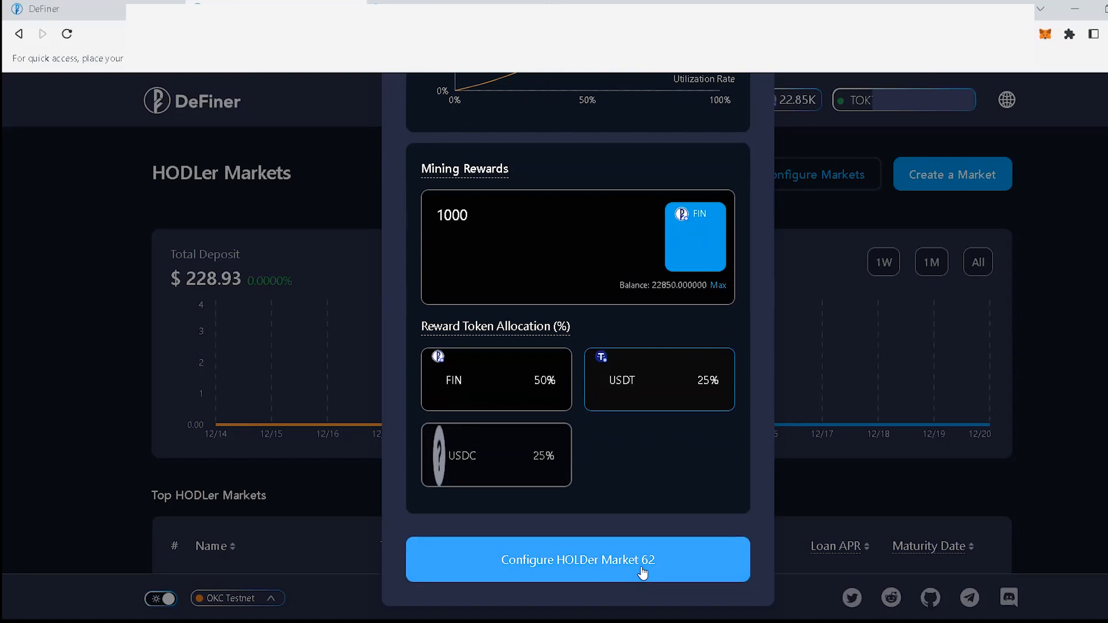
left_click(642, 571)
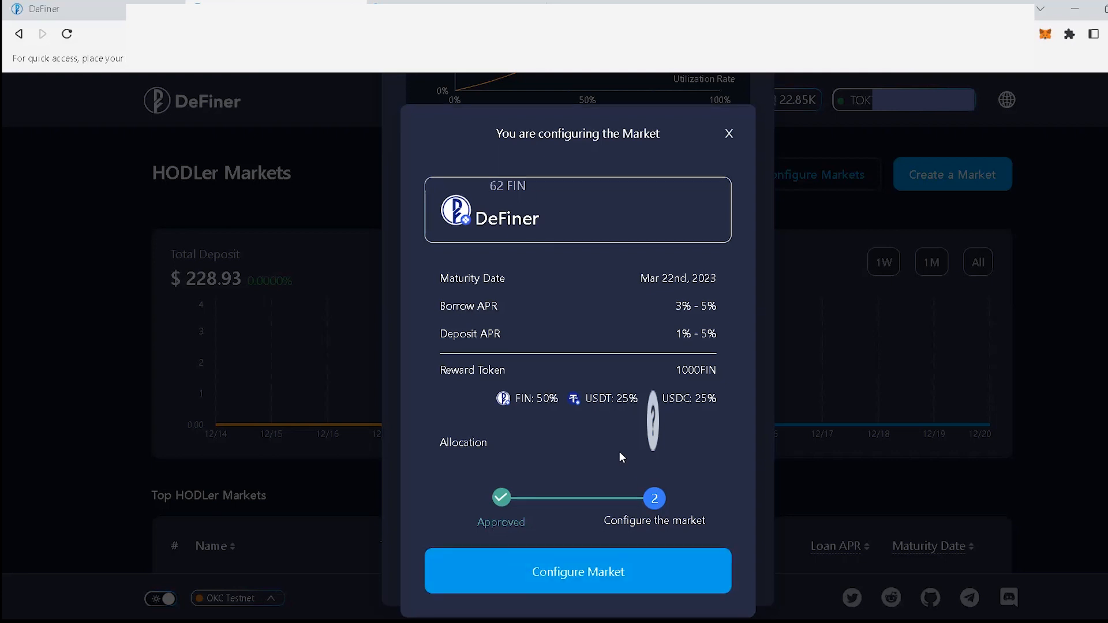
scroll(619, 453, "down", 1)
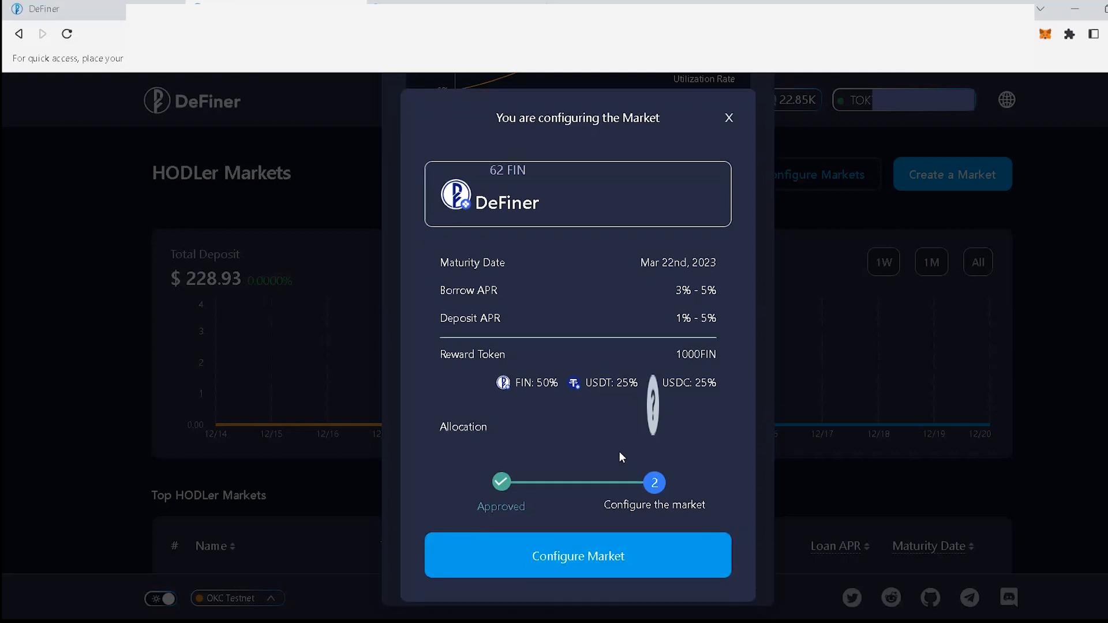
left_click(599, 564)
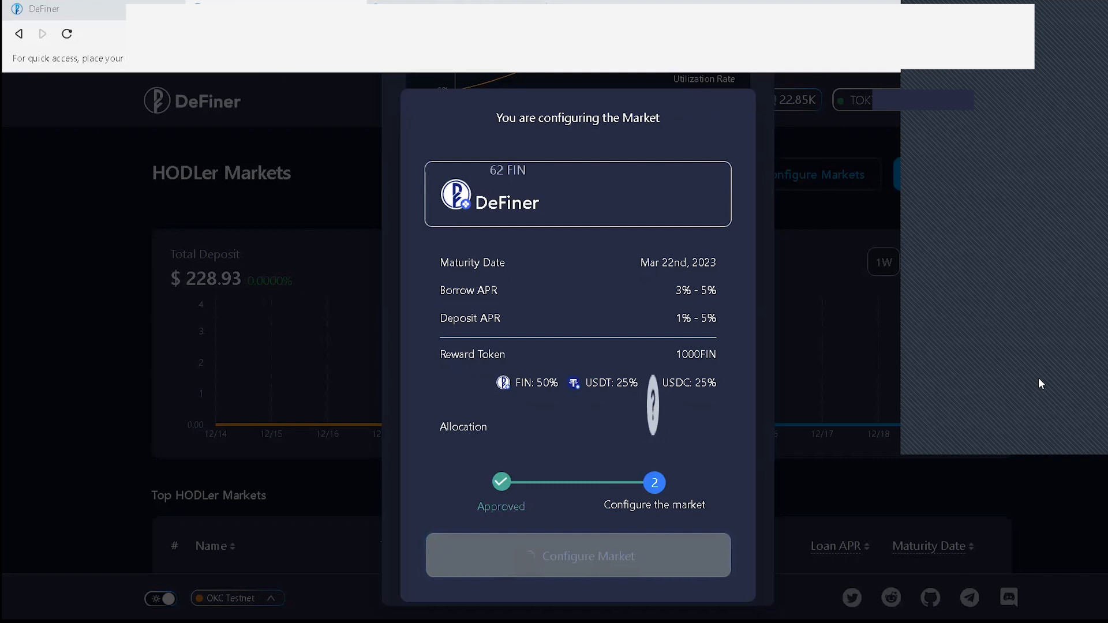
left_click(1068, 433)
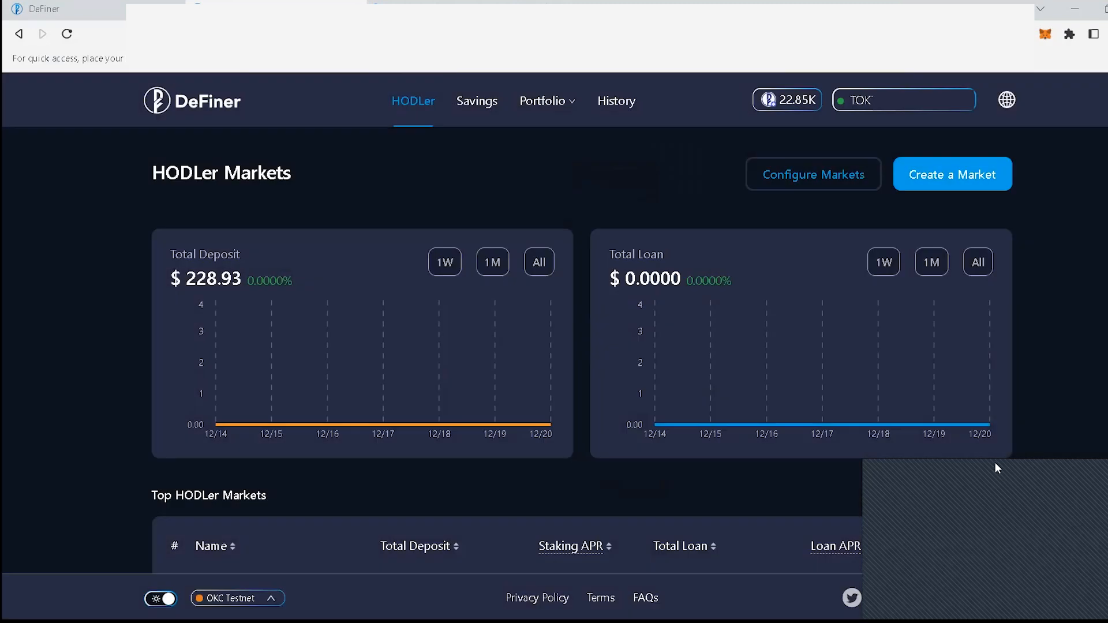
Step: Go to the last page of the Top HODLer Markets list and open the details of DeFiner (FIN) market 62
scroll(837, 477, "down", 10)
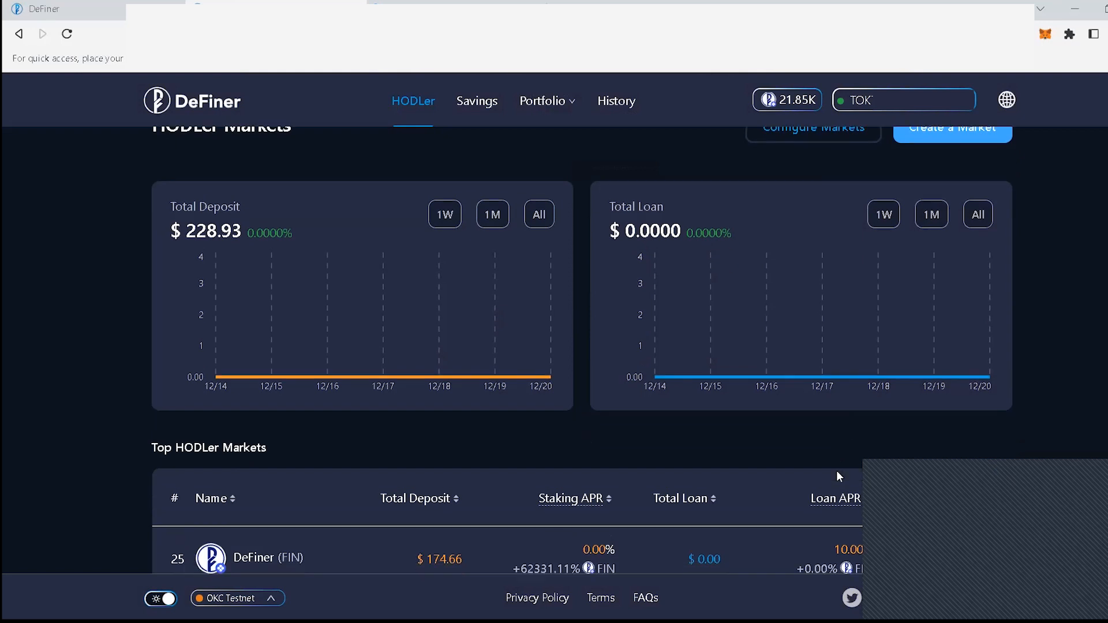
scroll(837, 476, "down", 1)
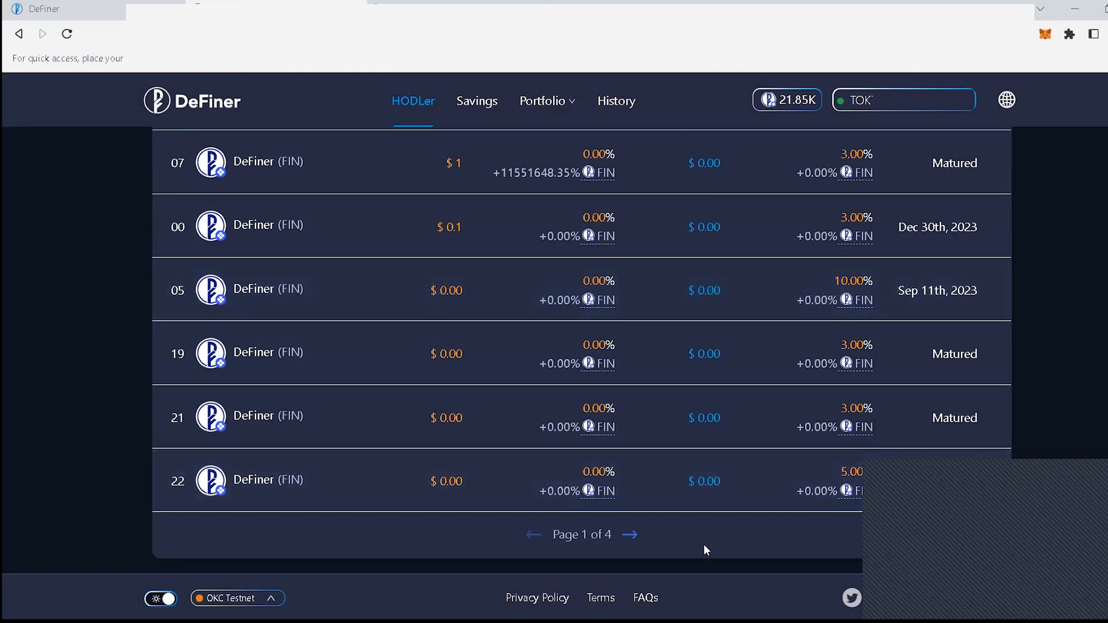
left_click(635, 535)
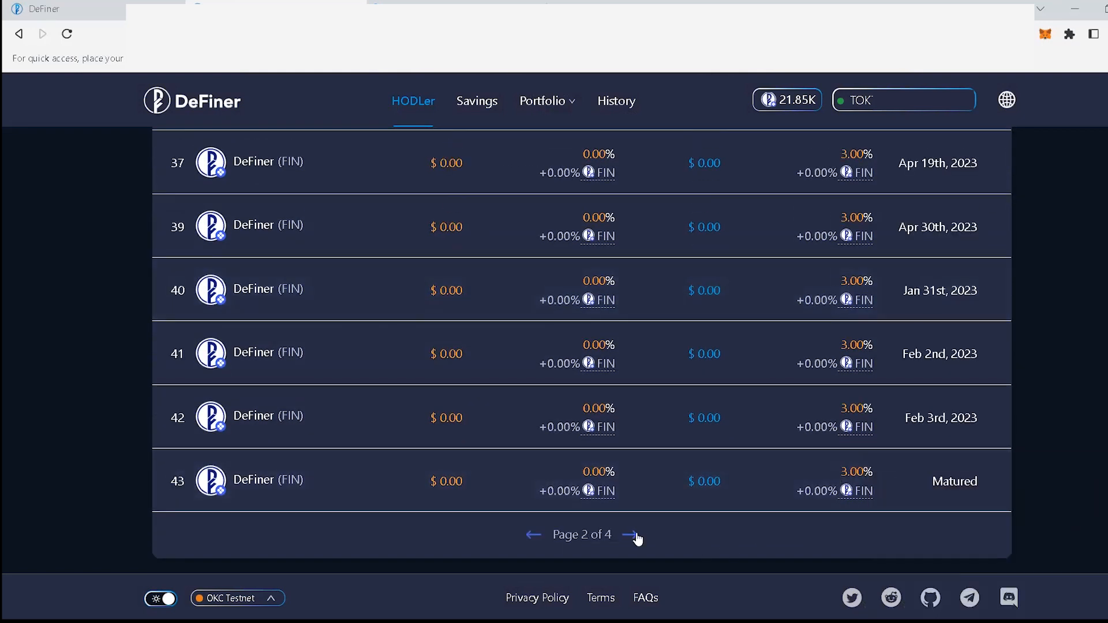
left_click(638, 537)
left_click(636, 535)
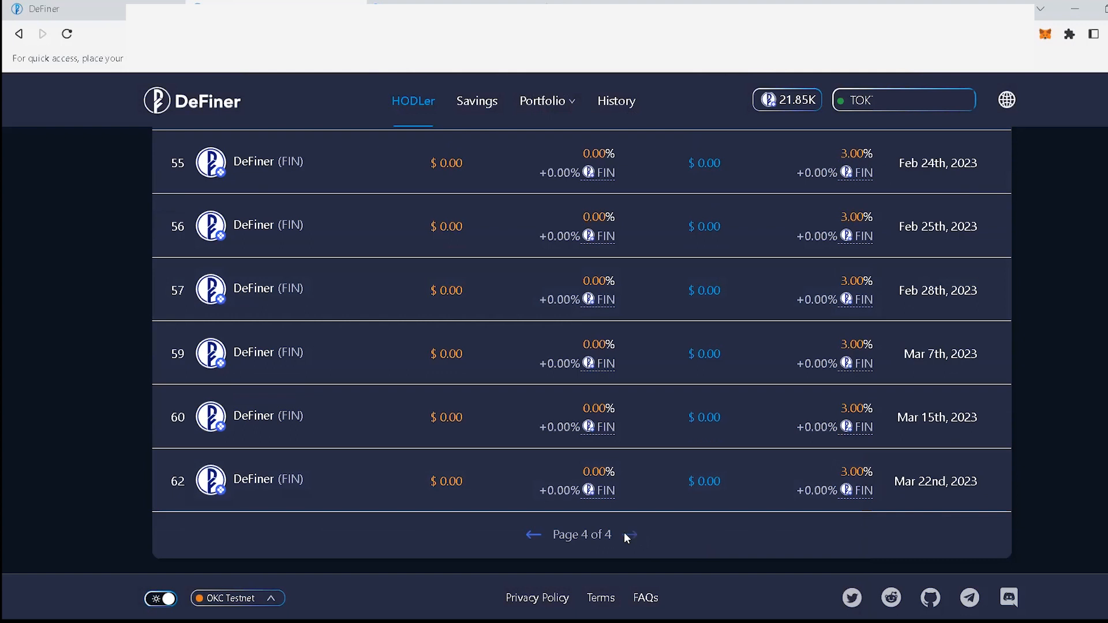
left_click(304, 480)
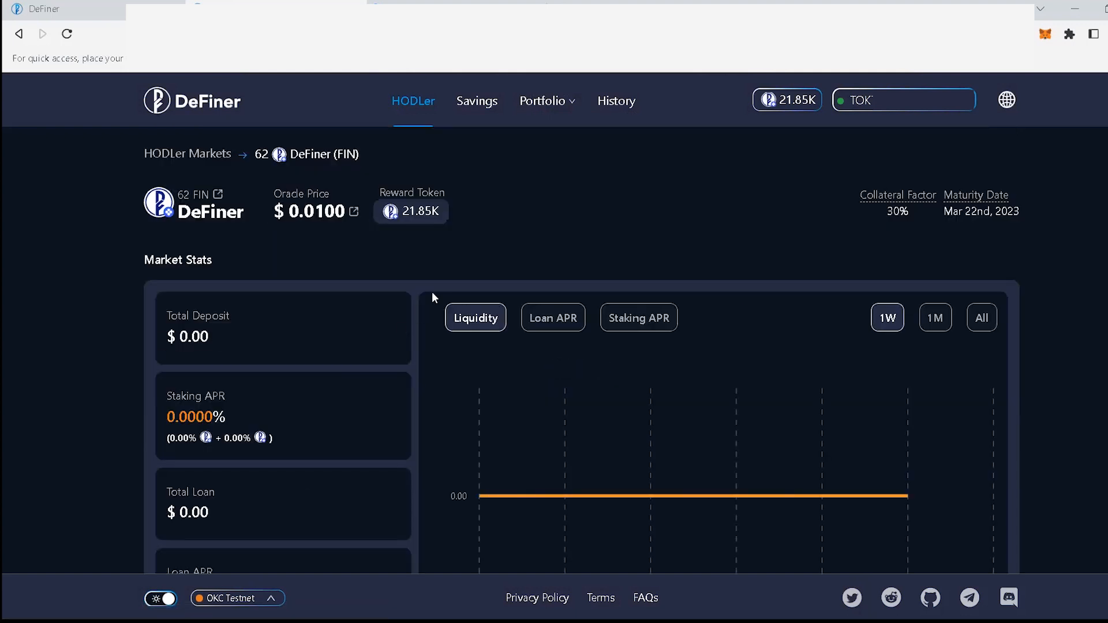